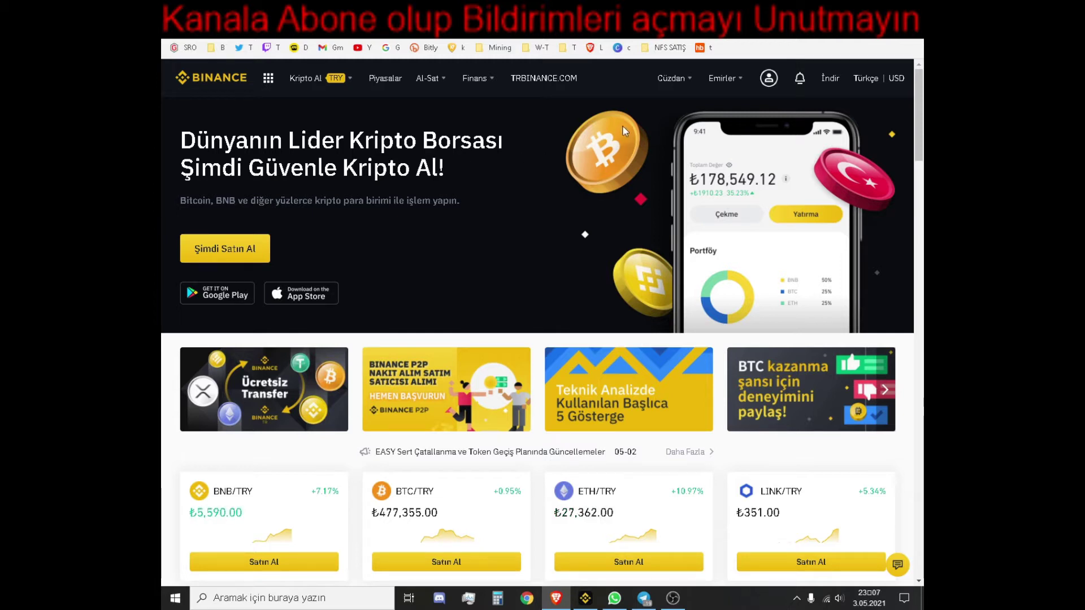
Open the BTC withdrawal form from the Spot wallet's coin list, ready for entry in the recipient address field.
mouse_move(673, 86)
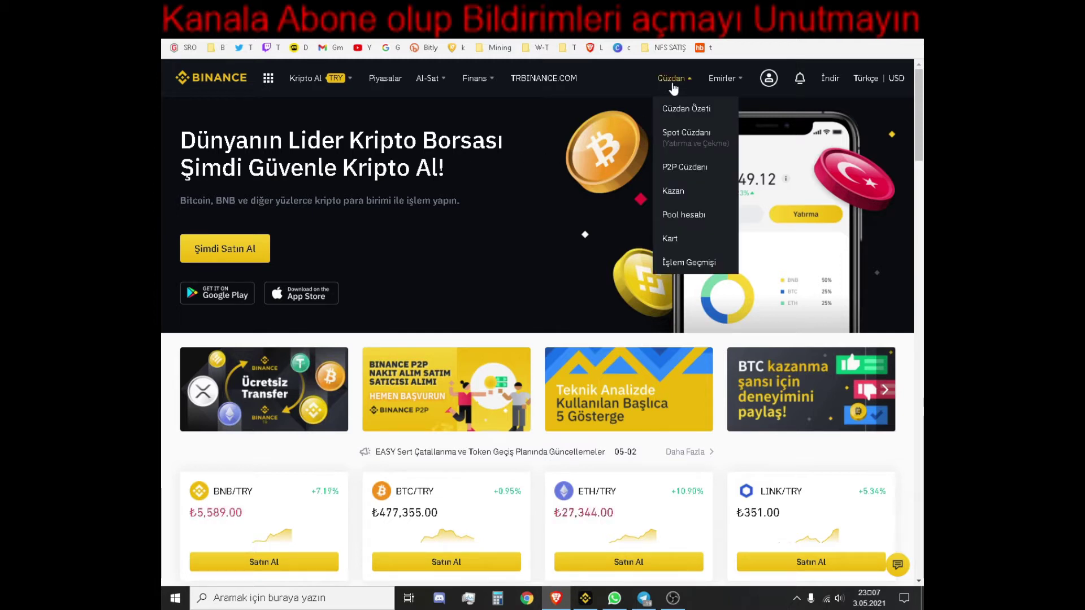
left_click(682, 144)
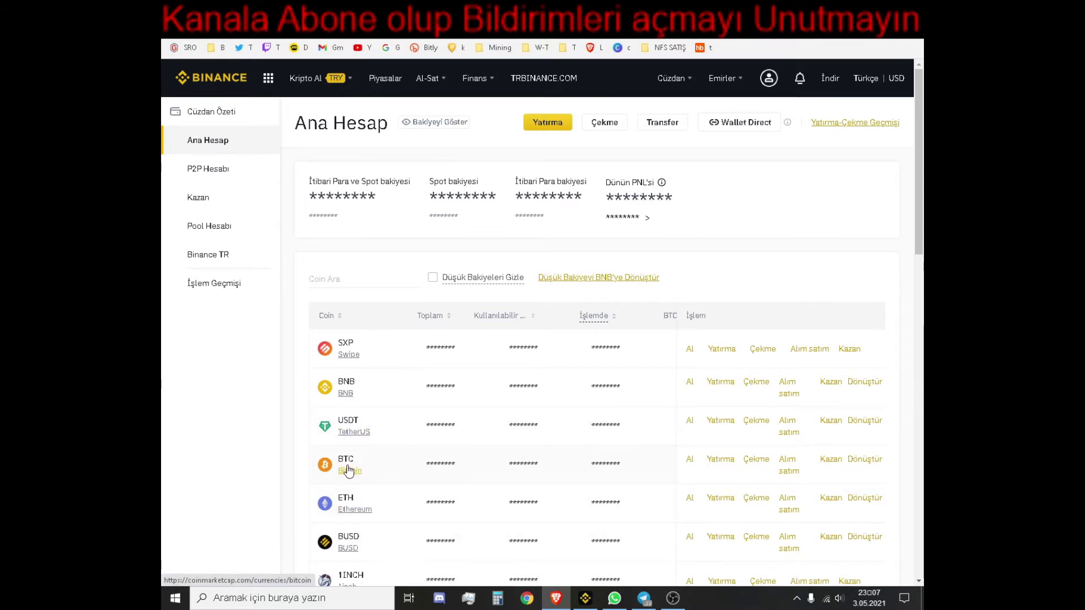
left_click(756, 460)
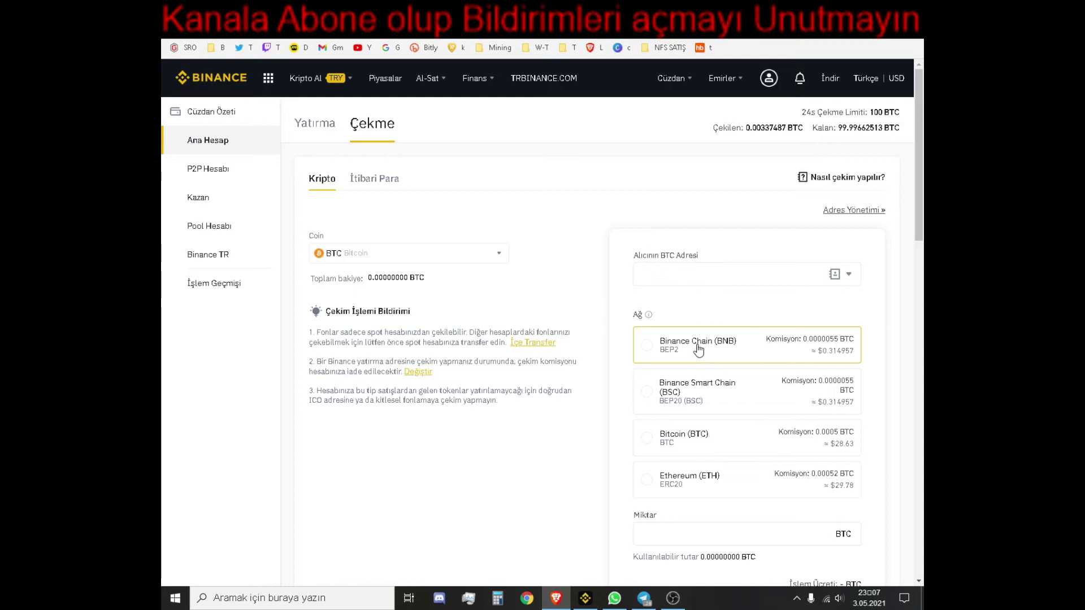
left_click(687, 281)
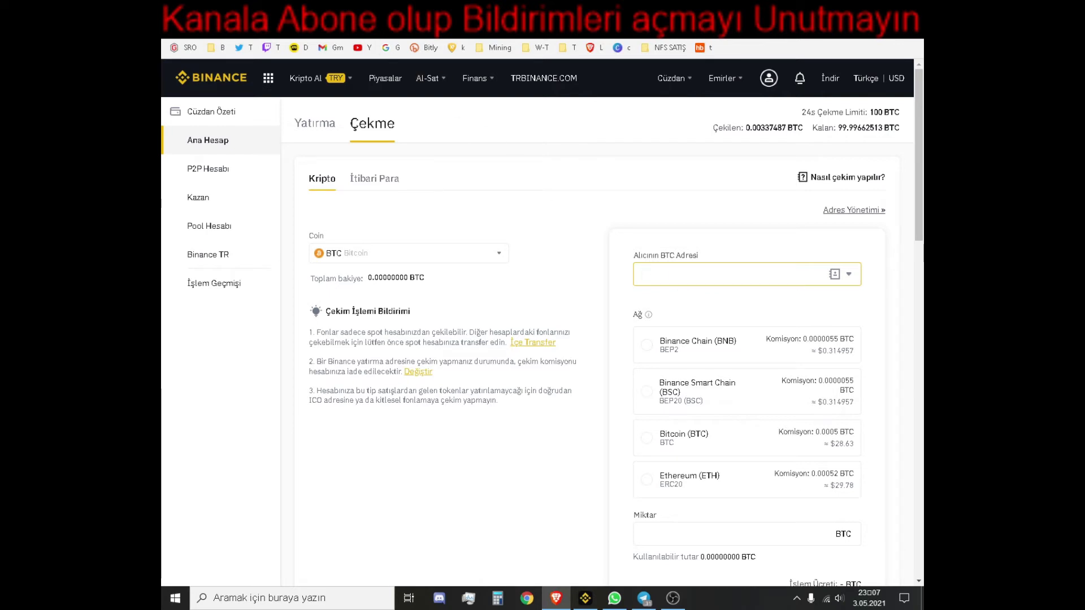
Switch to KuCoin and search the trading account's coin list for BTC.
key("ctrl+Tab")
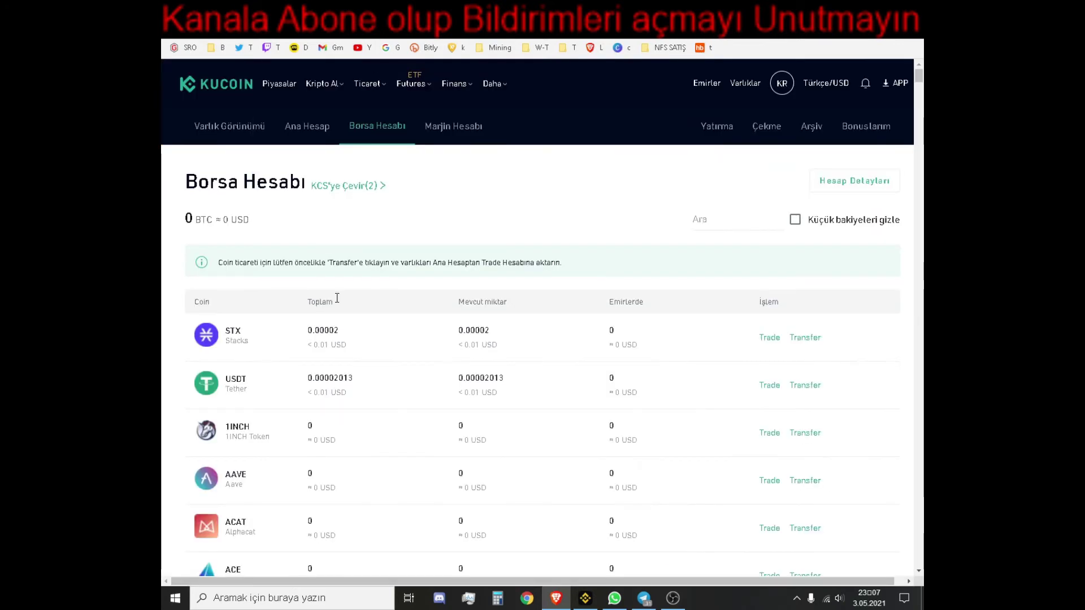
left_click(707, 219)
type("B")
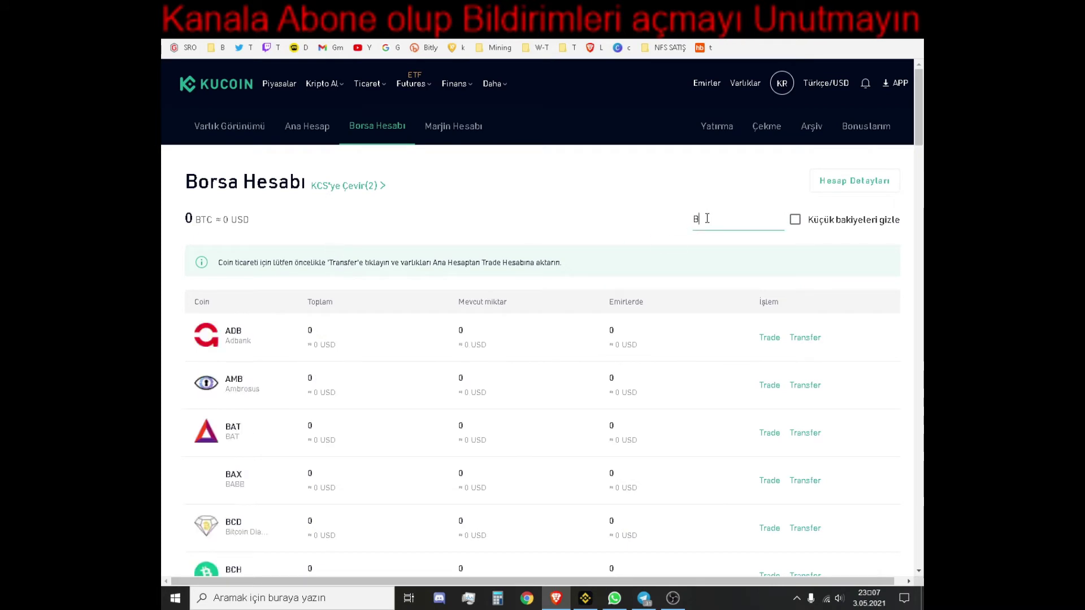
type("TC")
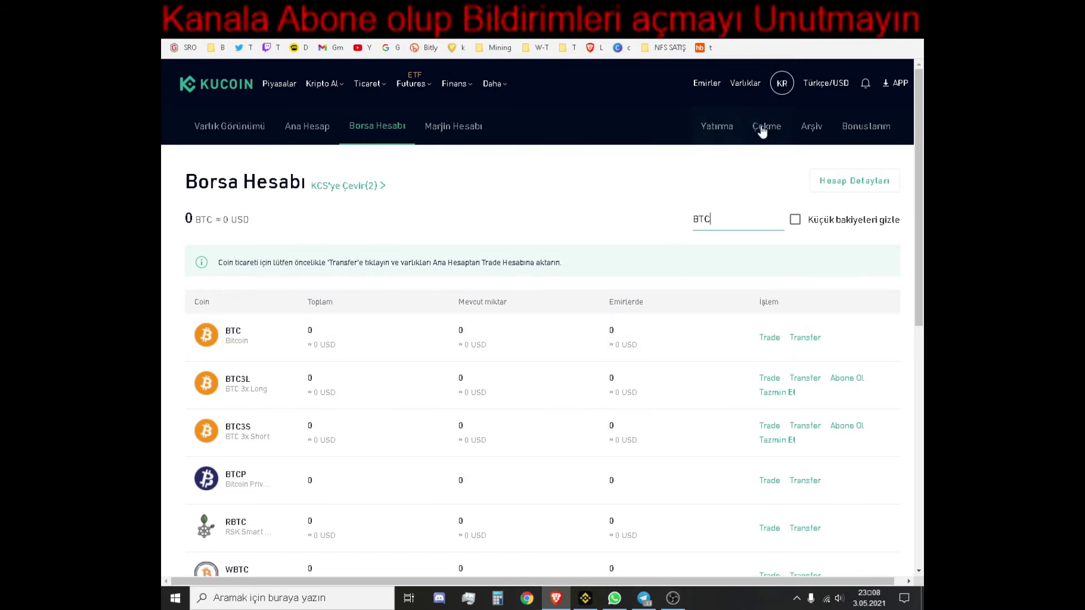
Open the KuCoin deposit page for BTC and copy the Bitcoin deposit address for the BTC network.
left_click(713, 130)
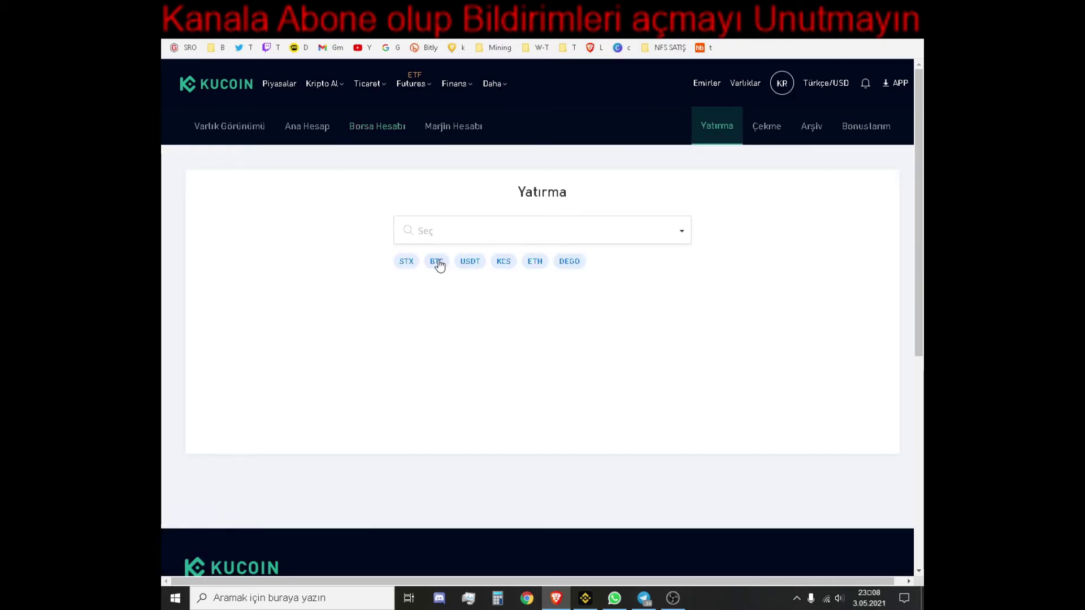
left_click(443, 233)
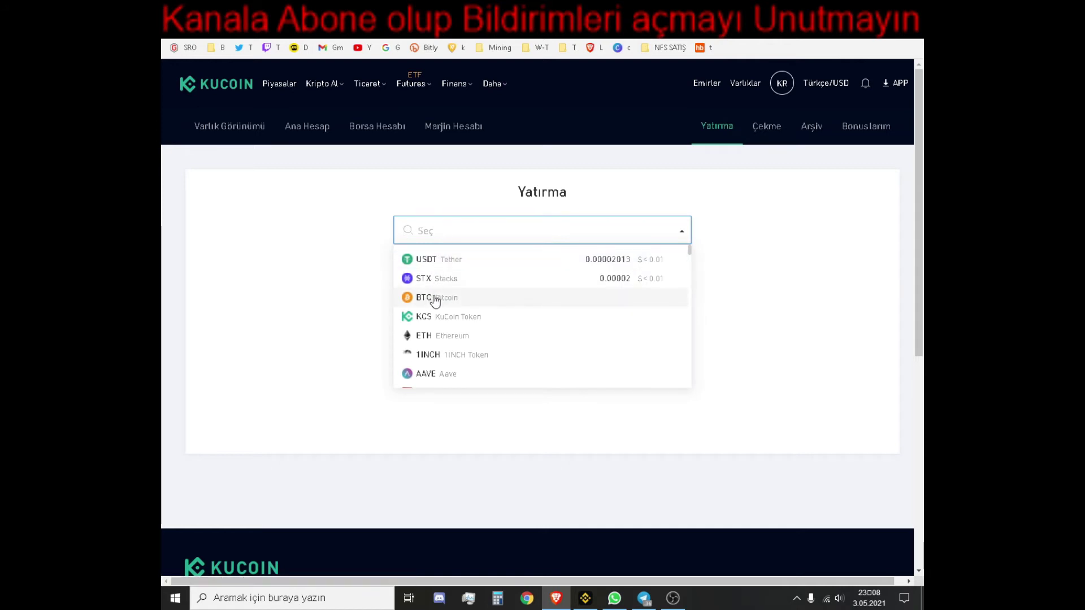
left_click(435, 299)
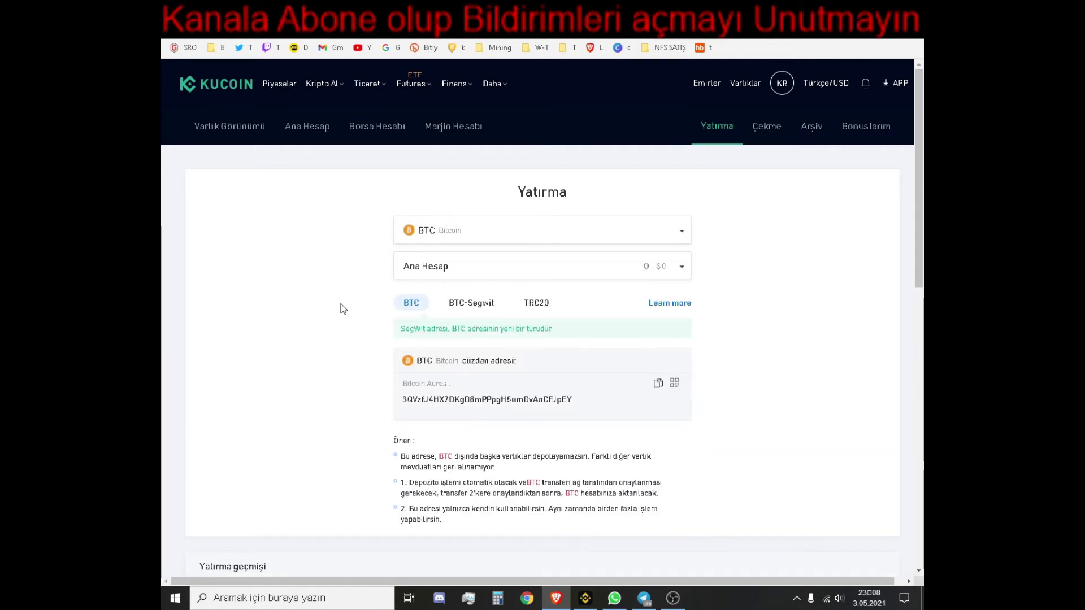
left_click(659, 385)
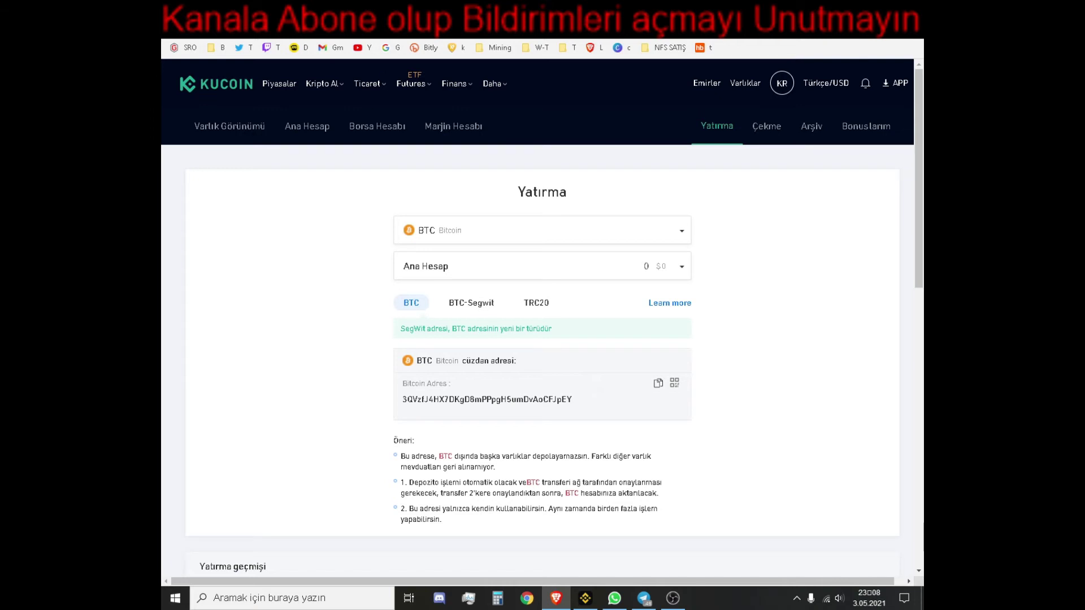
Switch to Binance, paste the copied deposit address as the BTC recipient, and select the Bitcoin (BTC) network, dismissing pop-up notifications.
key("ctrl+Tab")
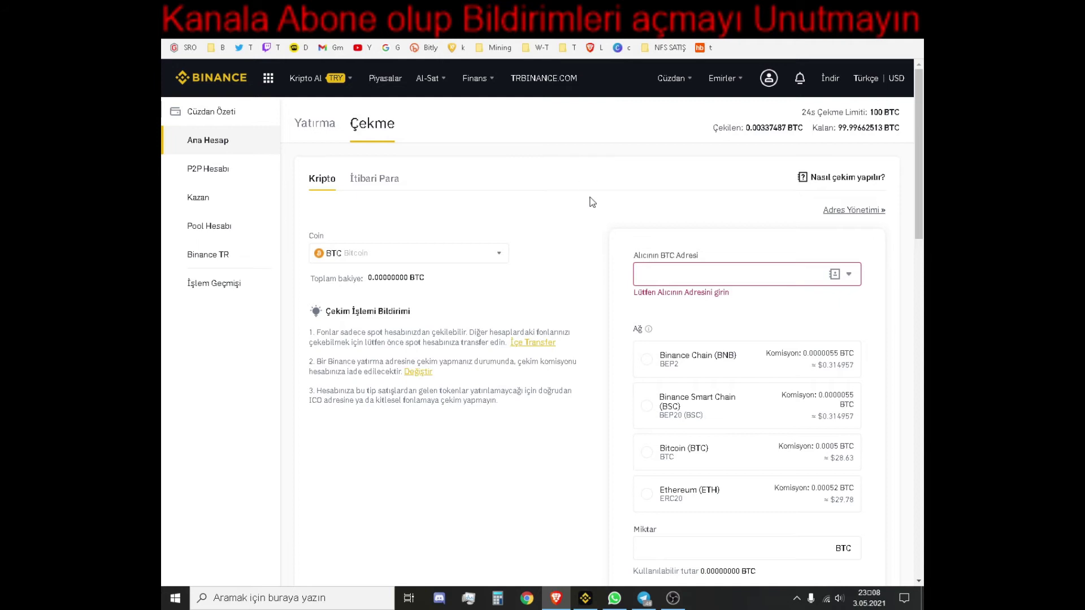
left_click(650, 272)
key("ctrl+v")
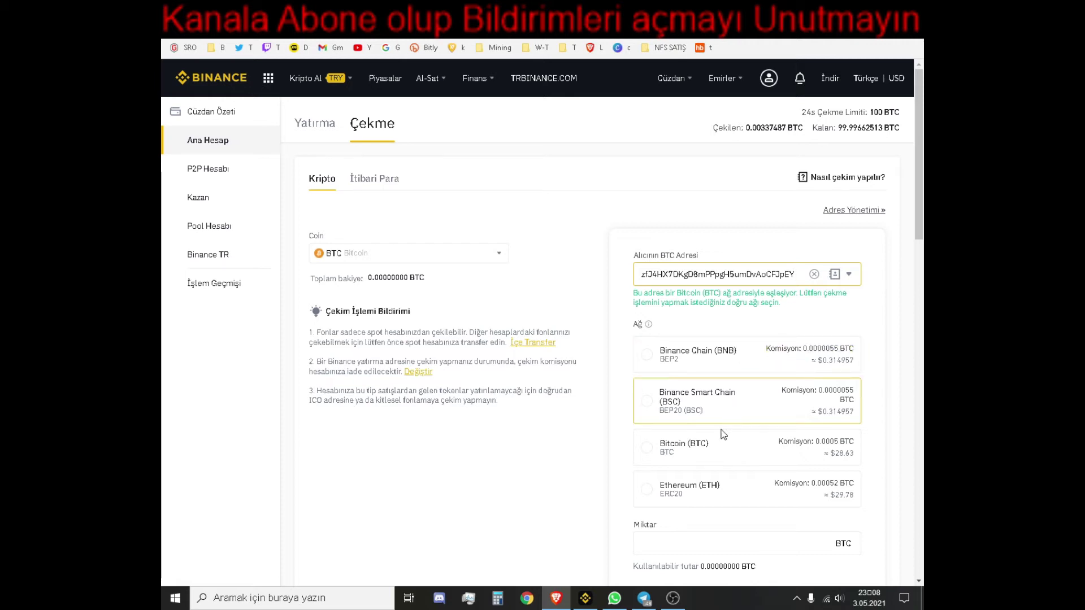
left_click(687, 458)
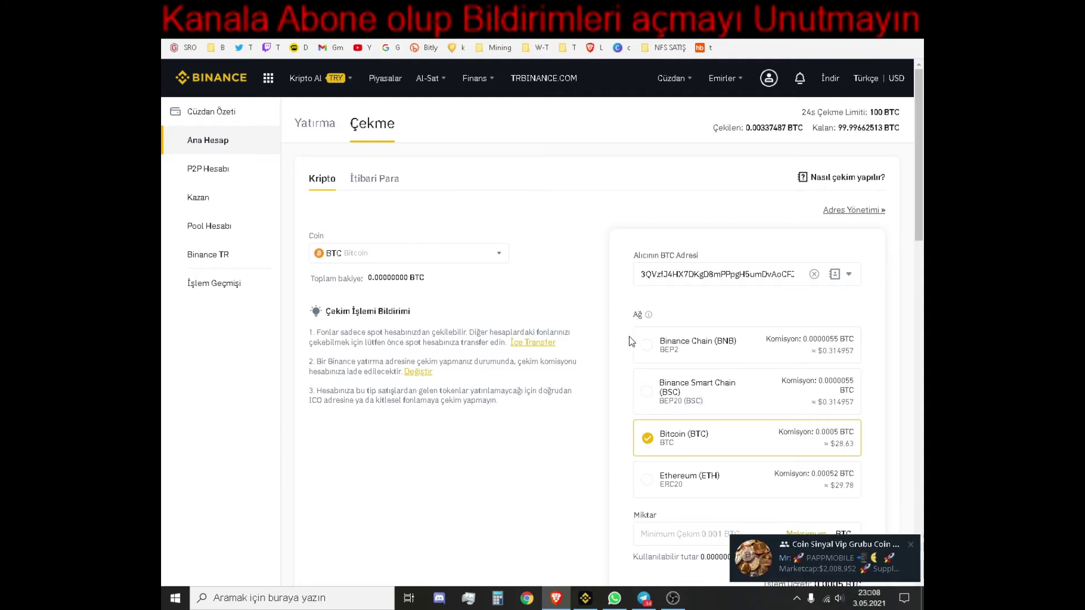
left_click(911, 544)
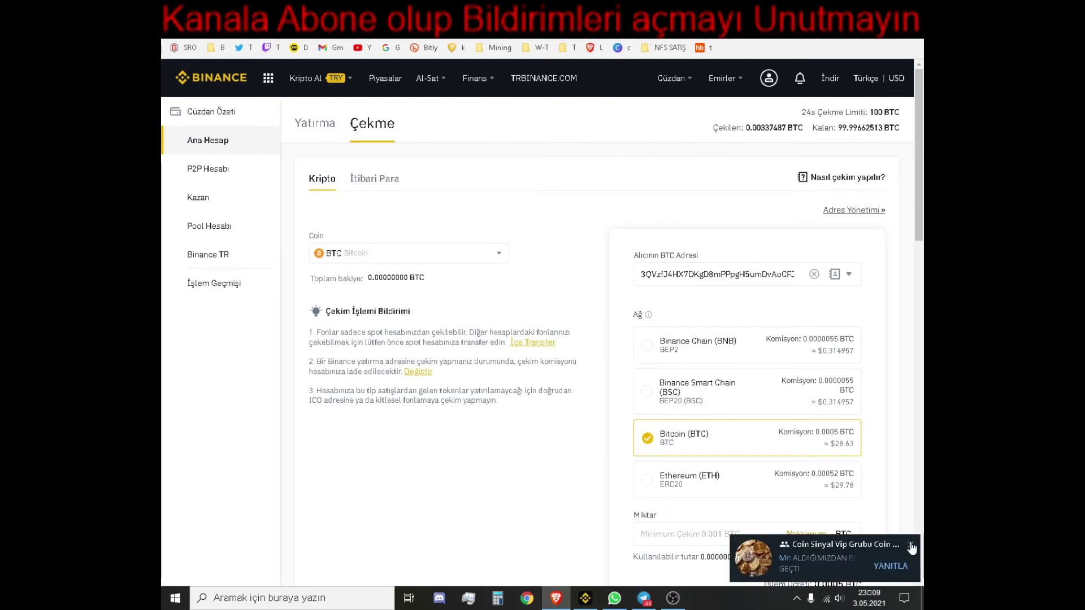
left_click(910, 544)
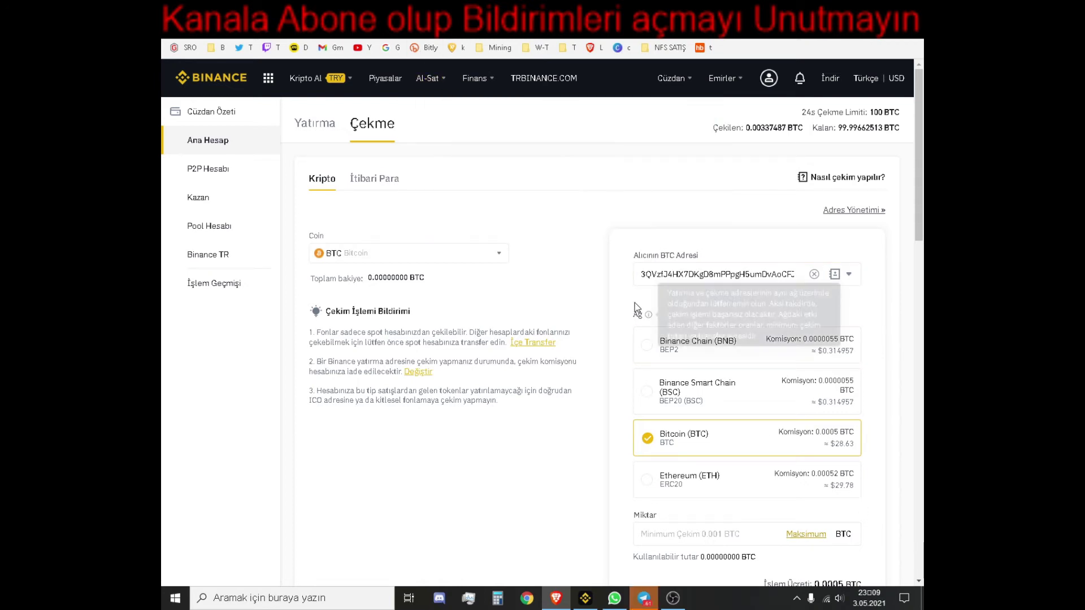
Switch to the KuCoin deposit page and search its coin list for BUS, clearing the search text at the end.
key("ctrl+Tab")
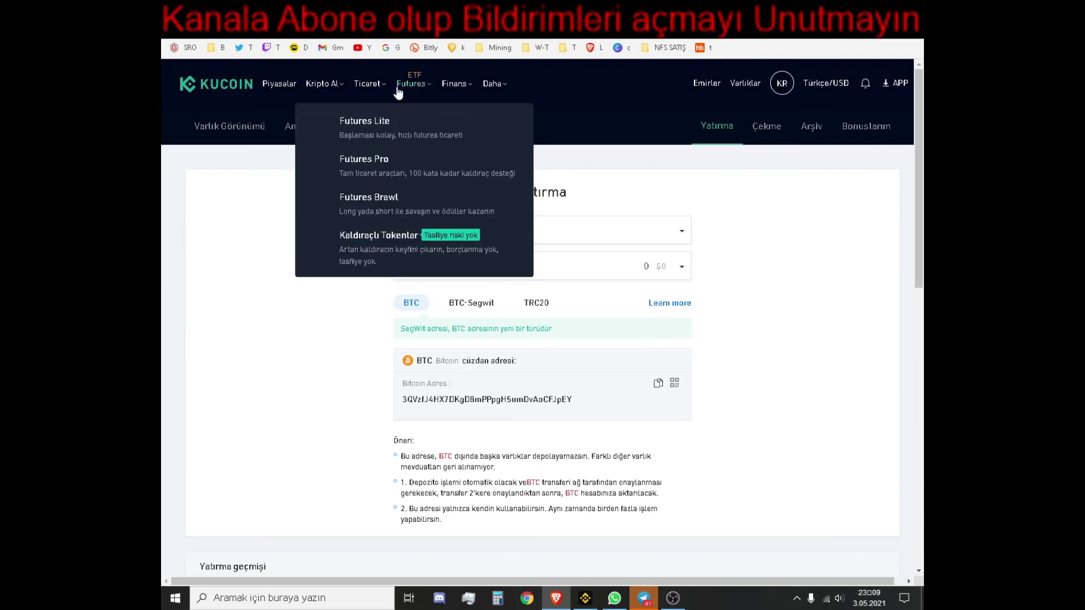
left_click(566, 232)
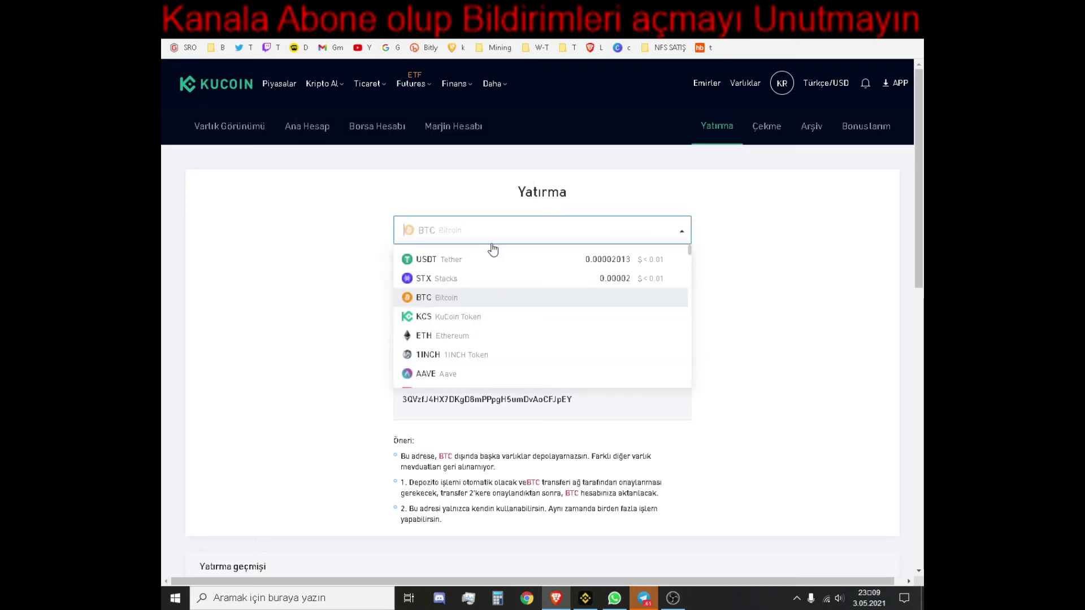
type("BUS")
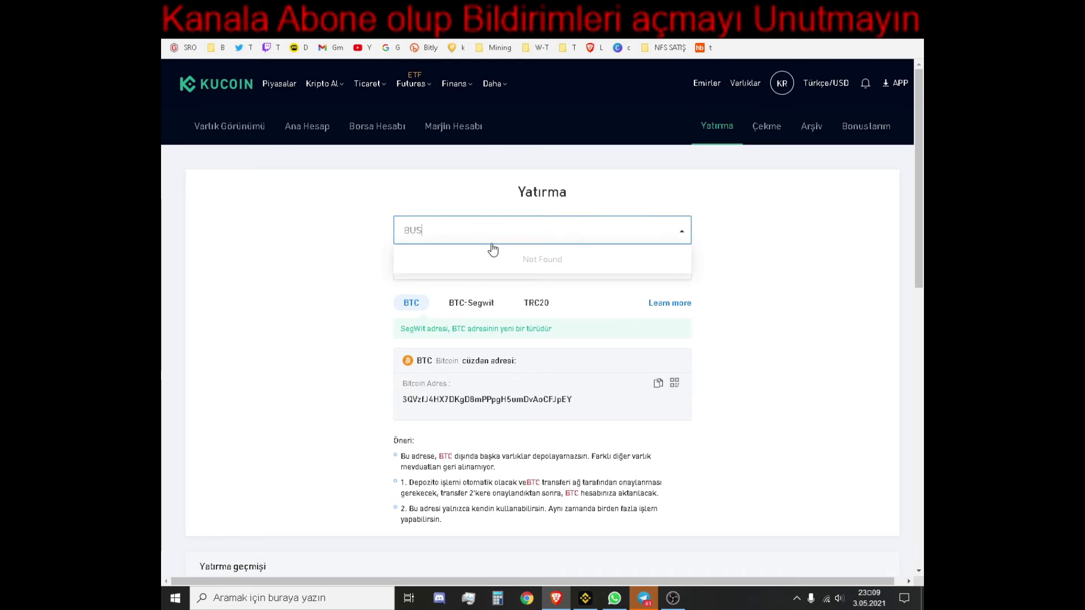
key("BackSpace")
key("BackSpace")
key("BackSpace")
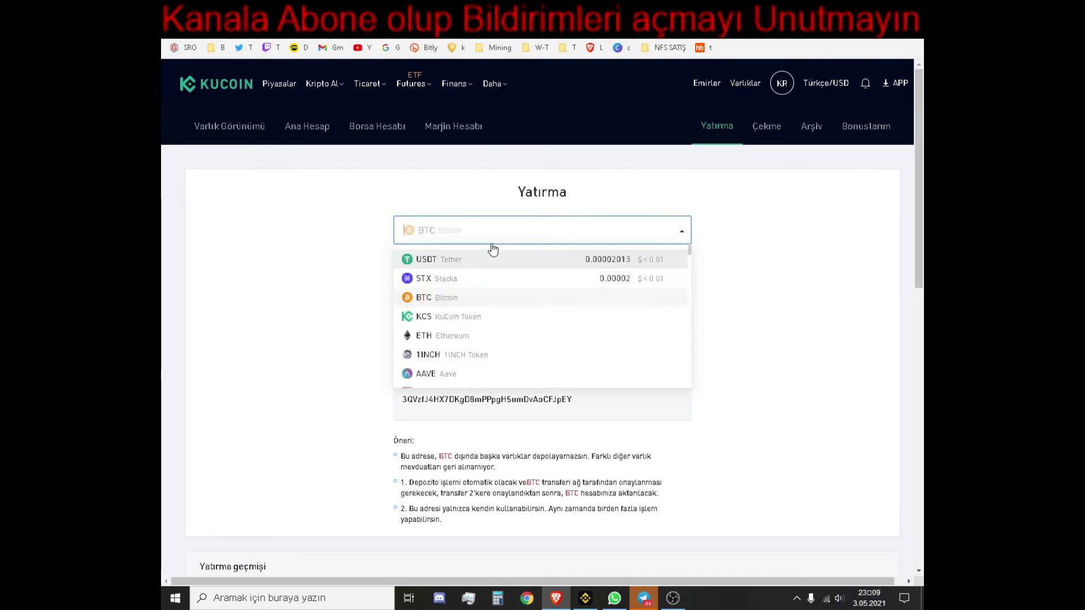
Find USDT with the search text USD, select it as the deposit coin and choose the TRC20 network.
type("US")
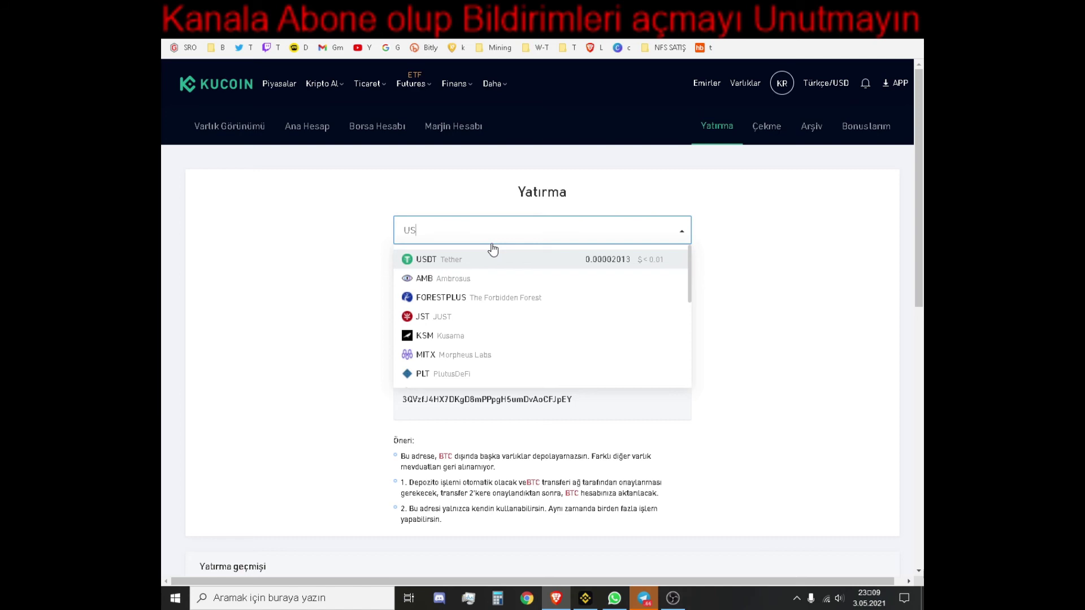
type("D")
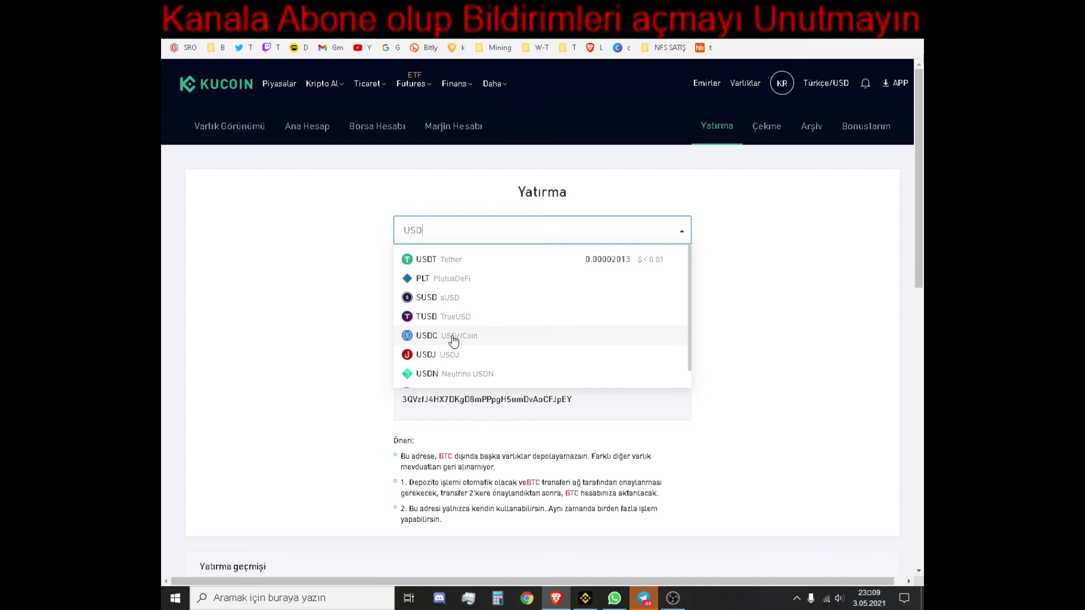
left_click(458, 261)
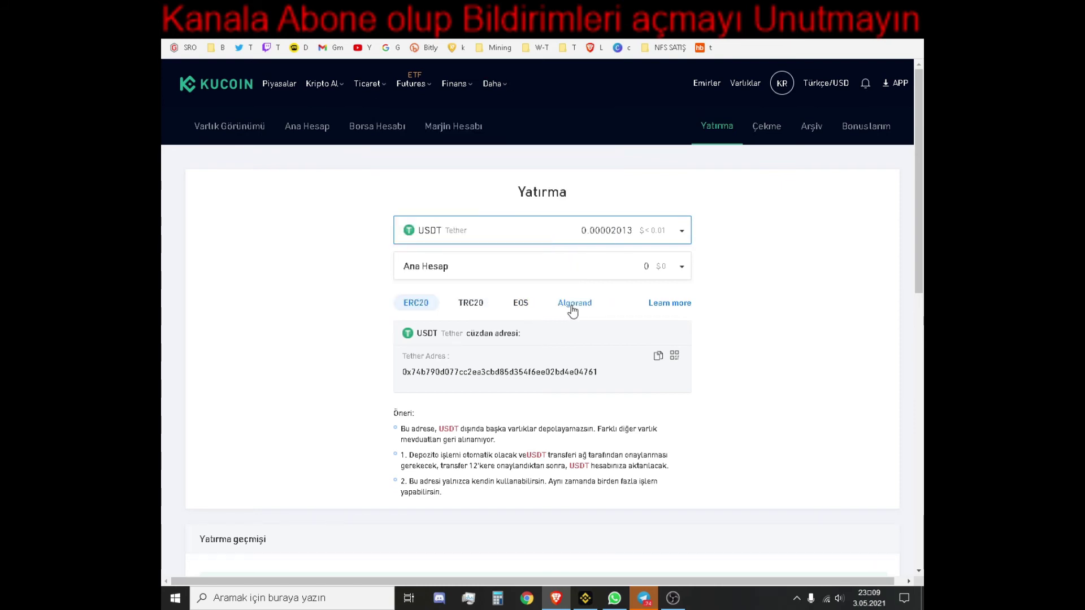
left_click(471, 304)
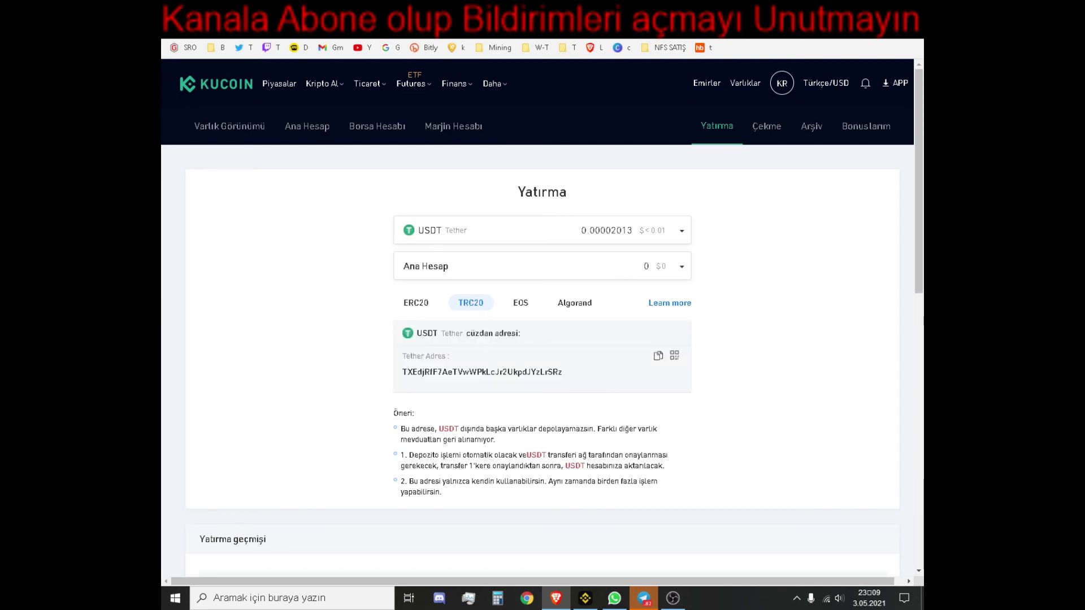
Switch to the Binance withdrawal form, change the coin to USDT and select the Tron (TRX) TRC20 network.
key("ctrl+Tab")
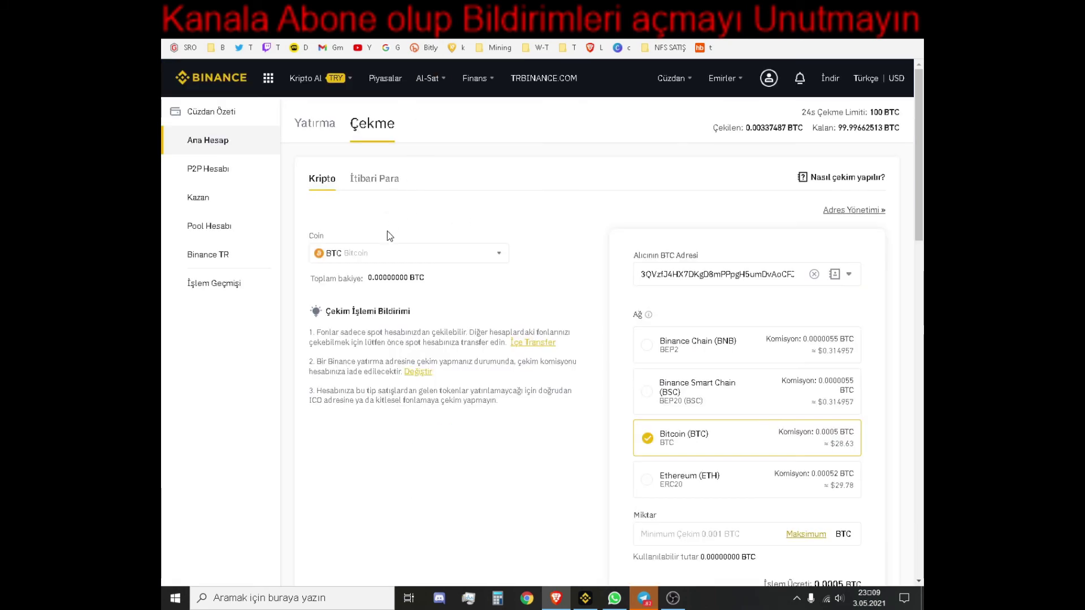
left_click(382, 257)
left_click(366, 283)
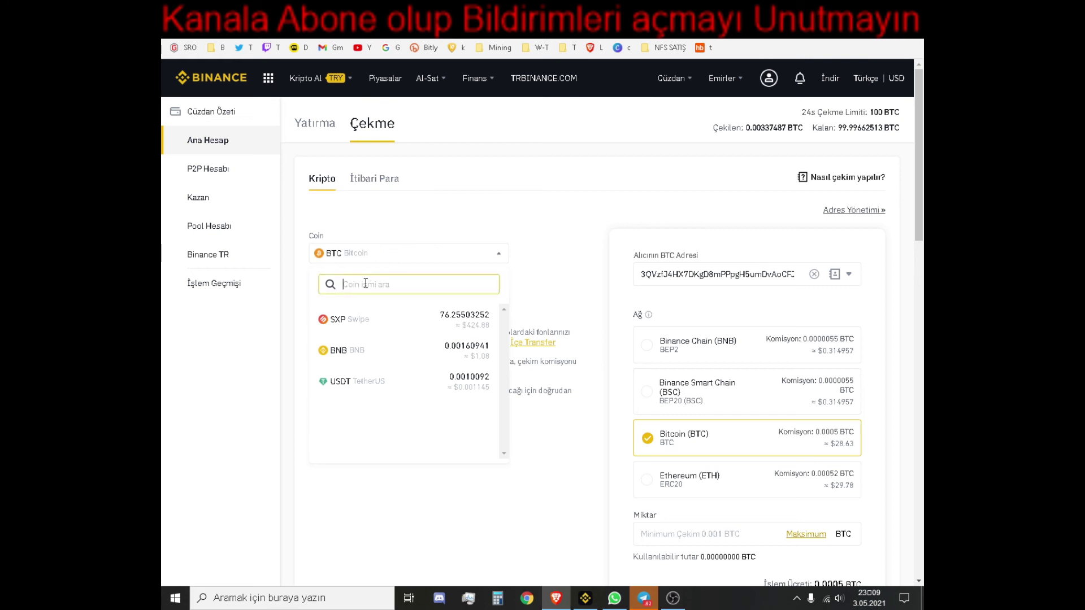
type("us")
left_click(354, 314)
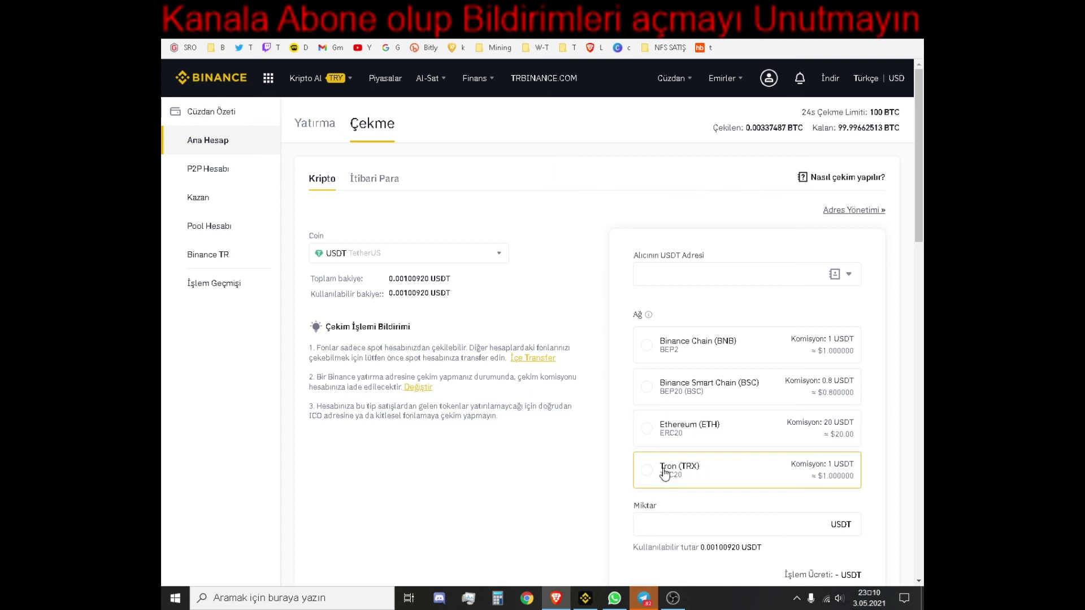
left_click(648, 472)
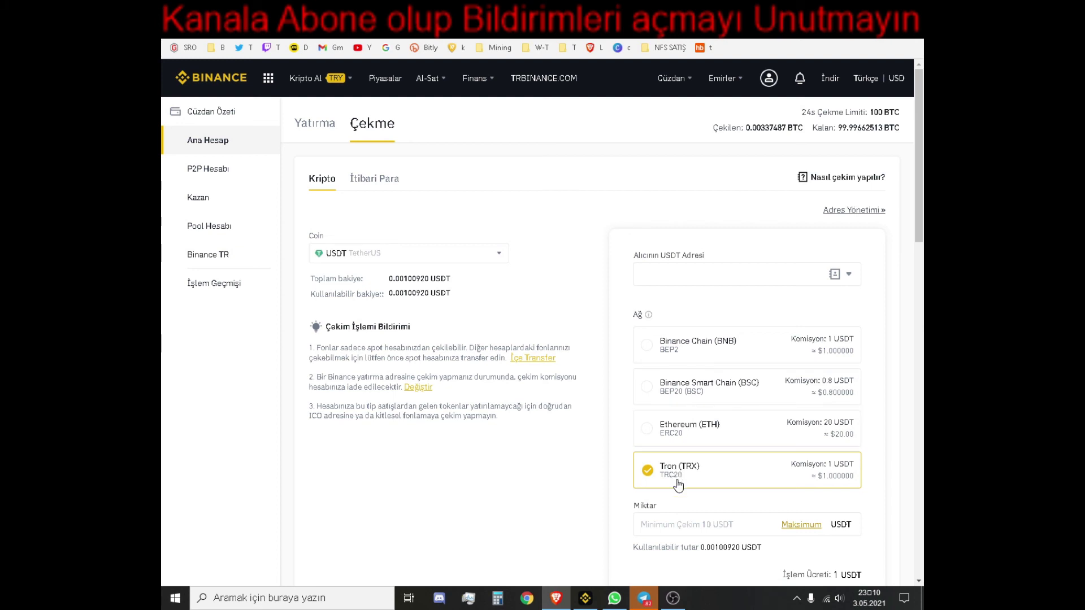
scroll(648, 465, "down", 1)
left_click(648, 465)
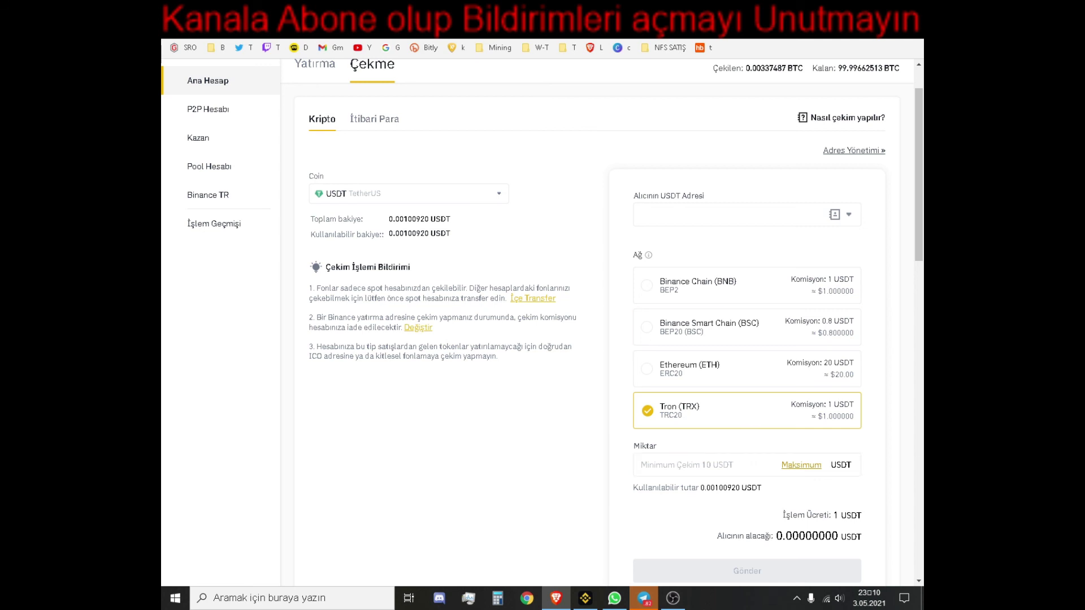
Compare the network chosen on the KuCoin USDT deposit page with the one in the Binance withdrawal form.
key("ctrl+Tab")
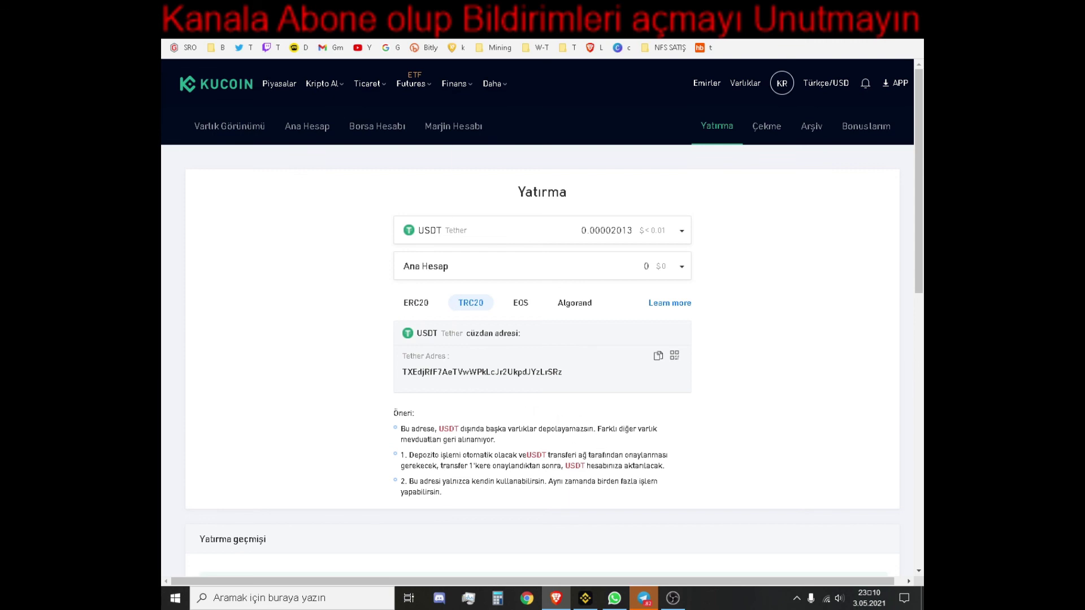
key("ctrl+shift+Tab")
scroll(489, 271, "down", 2)
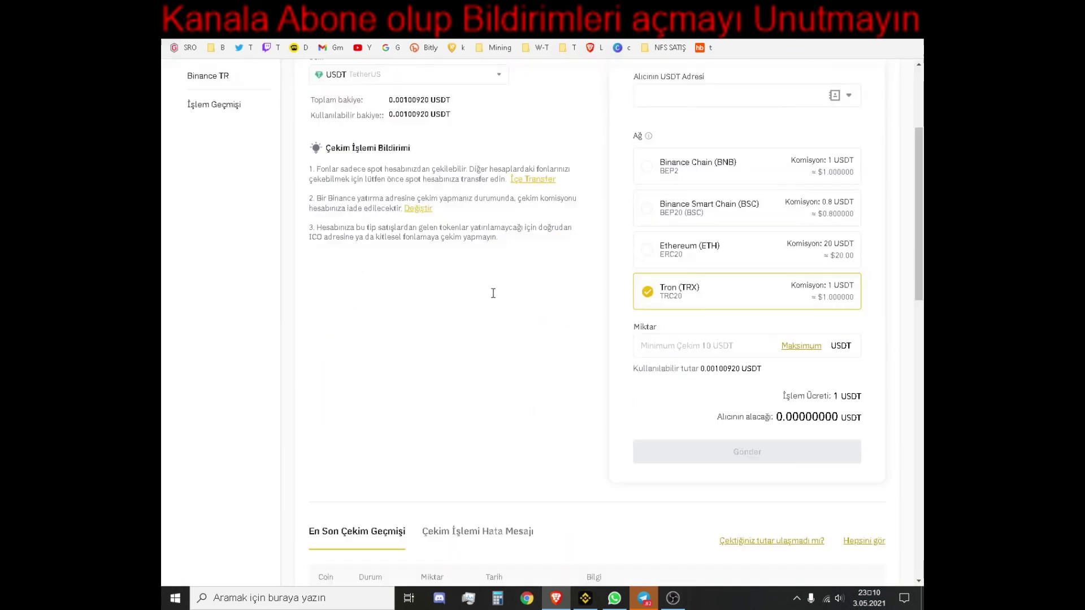